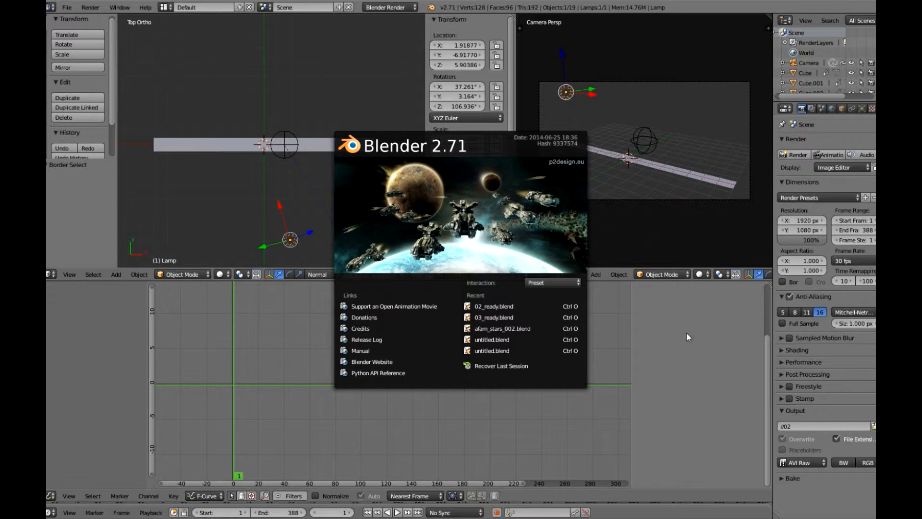
# - Dismiss the splash screen and inspect the animation curve of a bar right of the centre, ending with the lamp selected
pyautogui.click(687, 333)
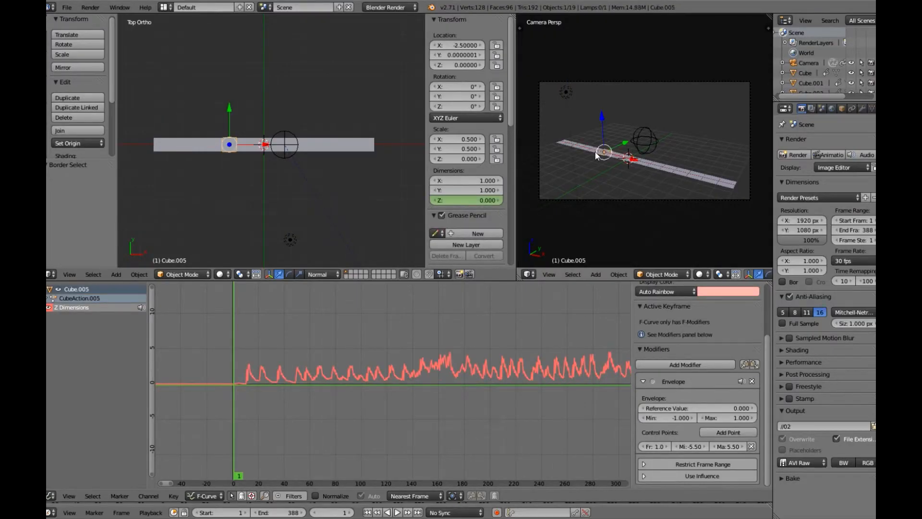
pyautogui.rightClick(669, 170)
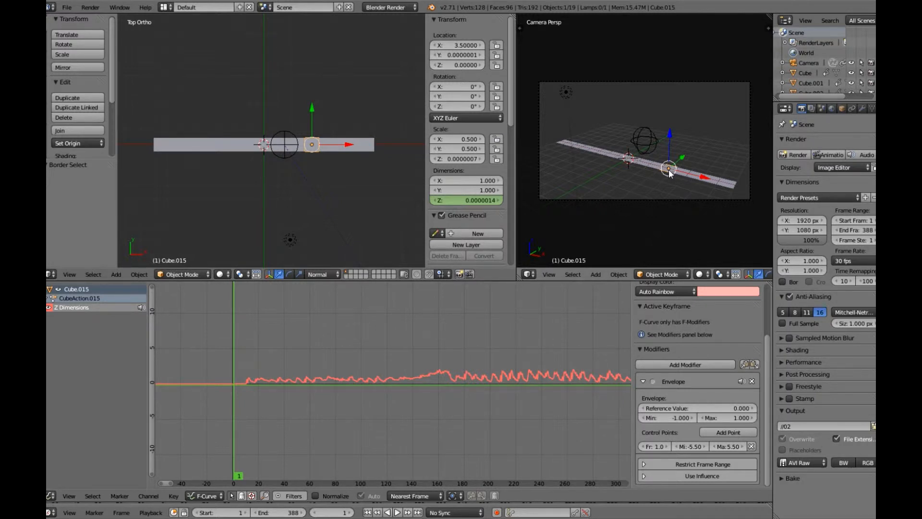
pyautogui.rightClick(566, 92)
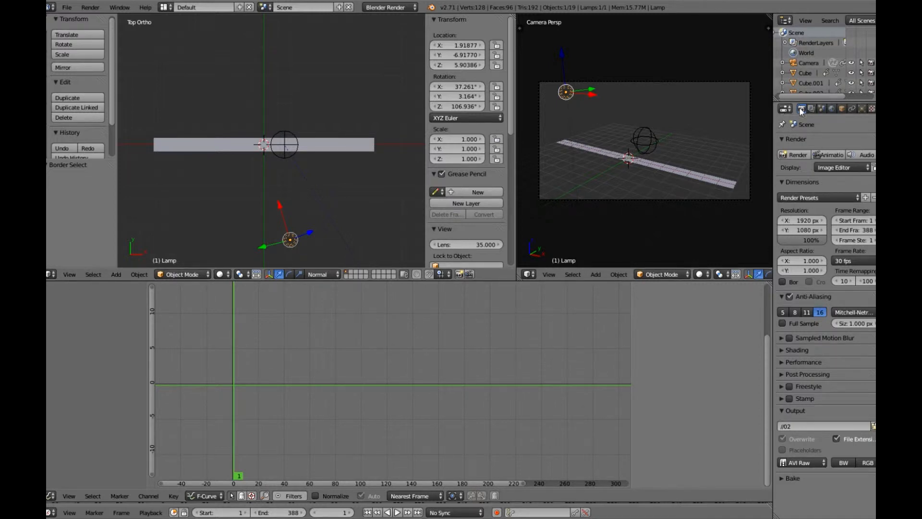
# - Start the Screencast Keys display in the 3D view
pyautogui.scroll(-1, 509, 124)
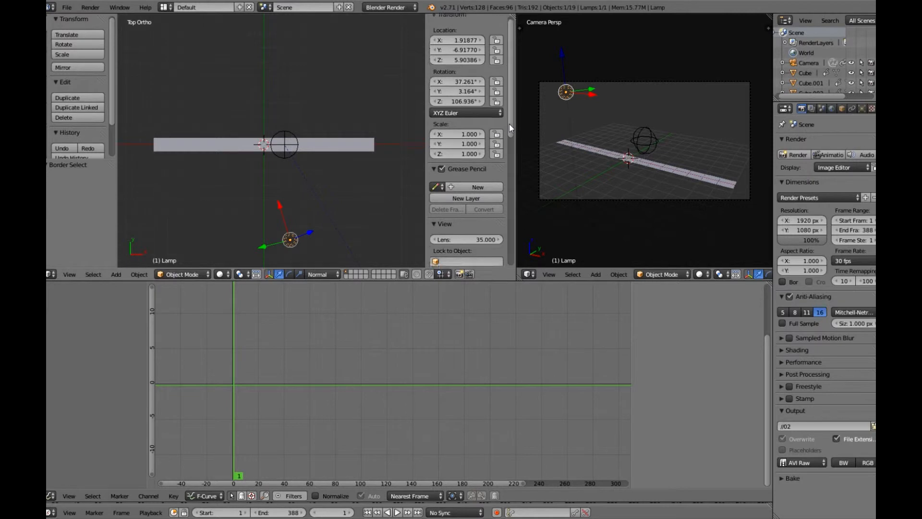
pyautogui.moveTo(509, 124); pyautogui.dragTo(505, 256)
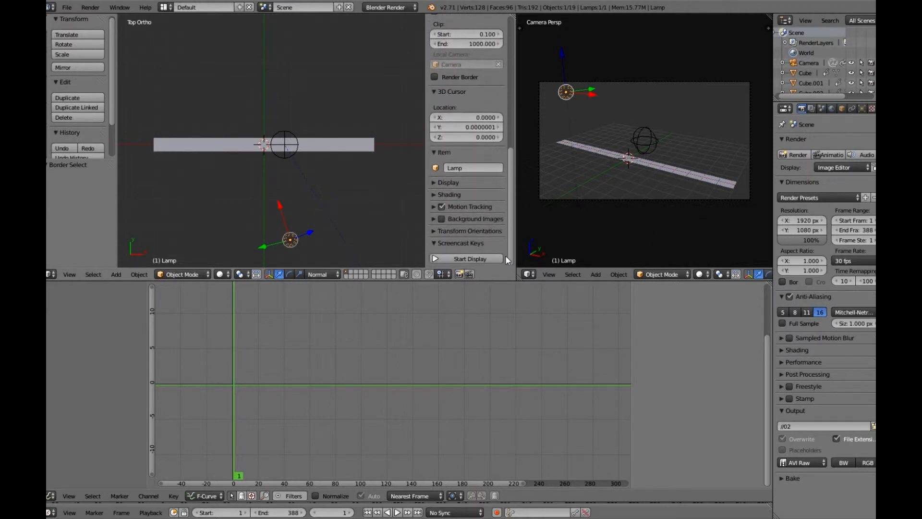
pyautogui.click(470, 259)
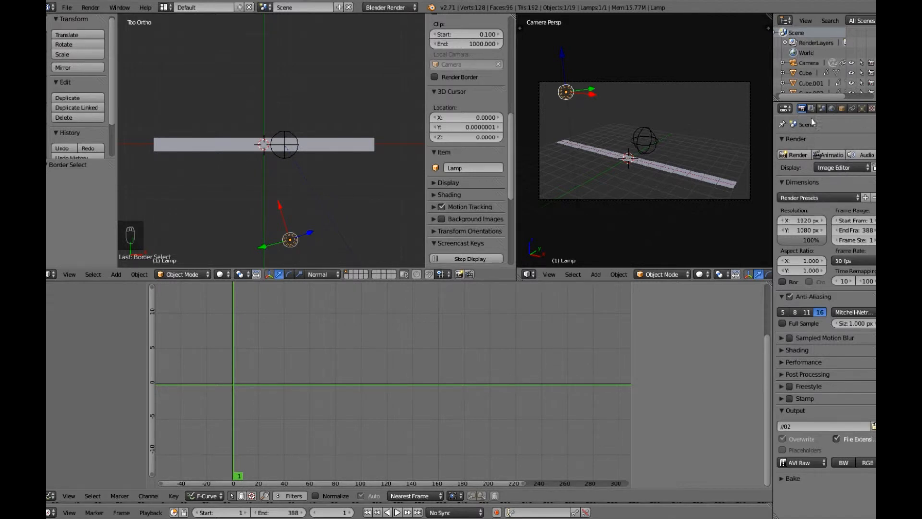
# - Set the world's horizon colour to black and test-render frame 1
pyautogui.click(831, 108)
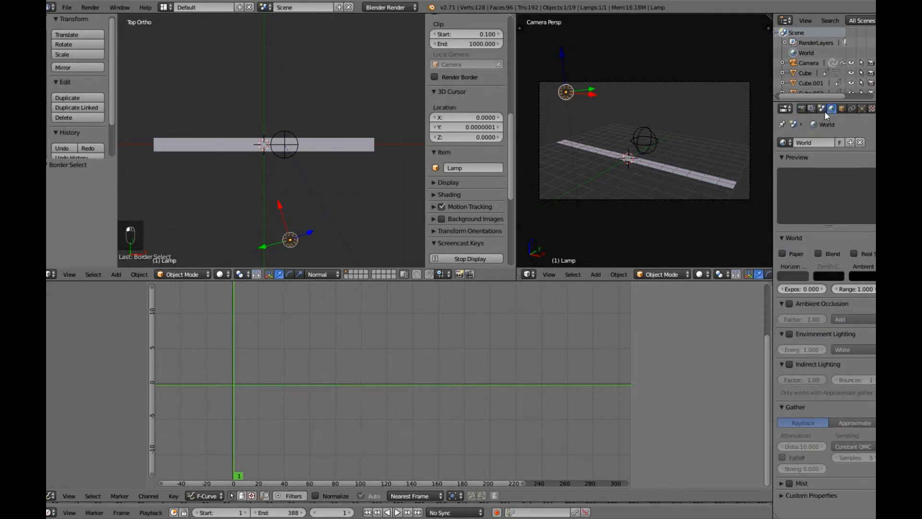
pyautogui.click(790, 276)
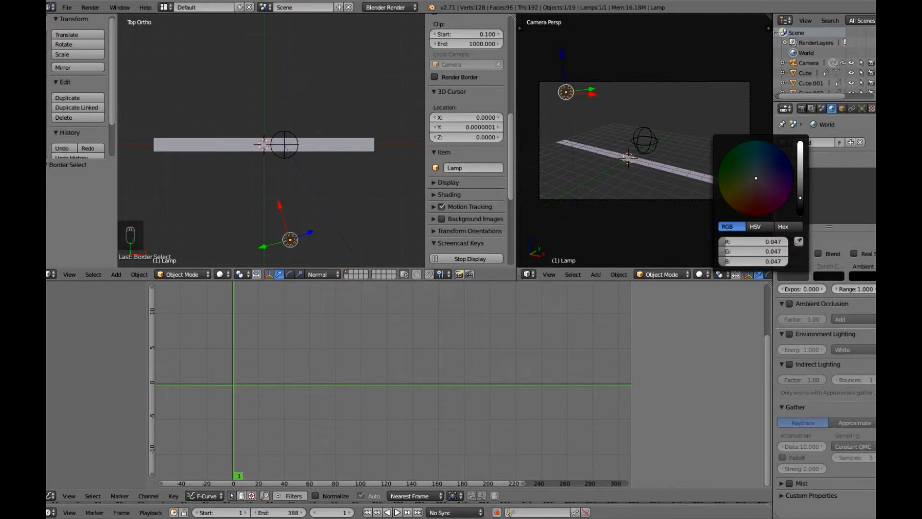
pyautogui.moveTo(801, 197); pyautogui.dragTo(800, 215)
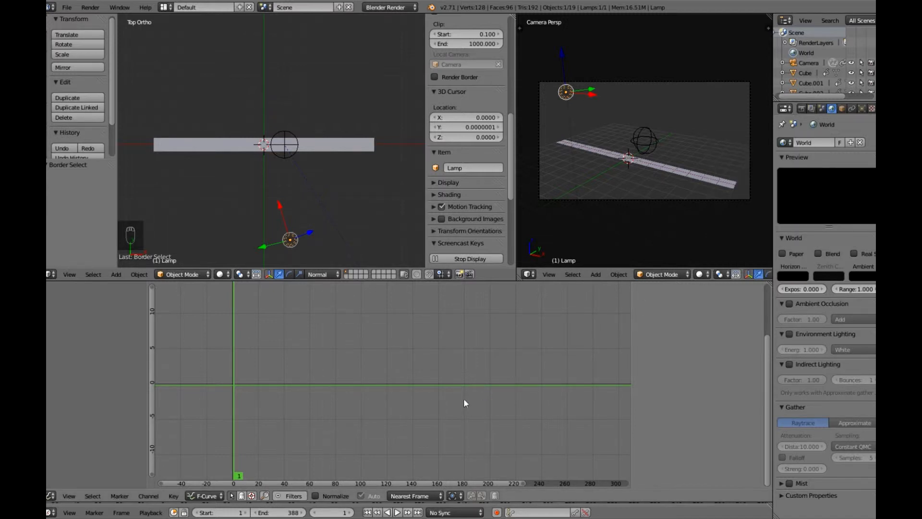
pyautogui.press('F12')
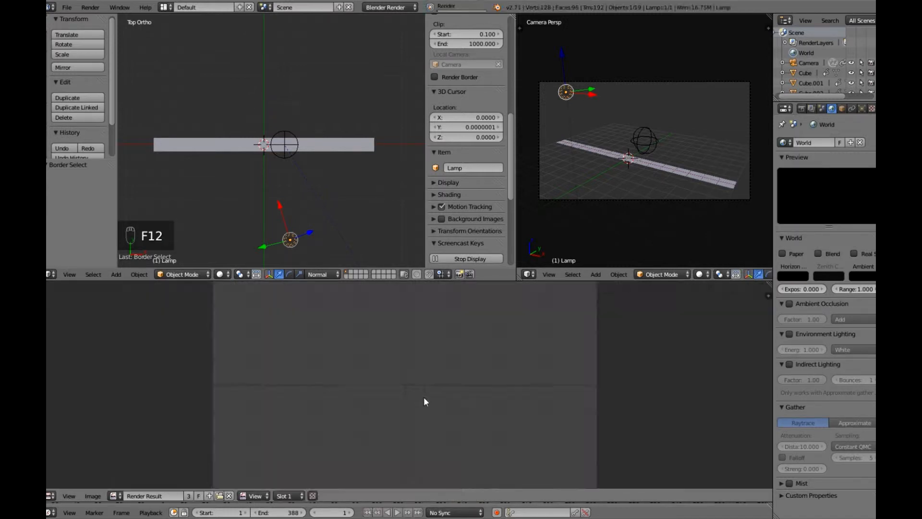
pyautogui.scroll(-1, 470, 423)
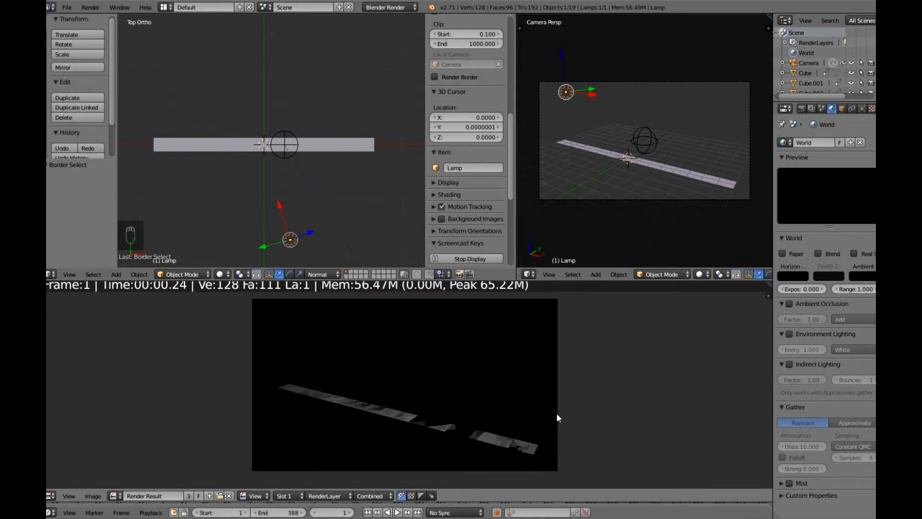
pyautogui.press('Escape')
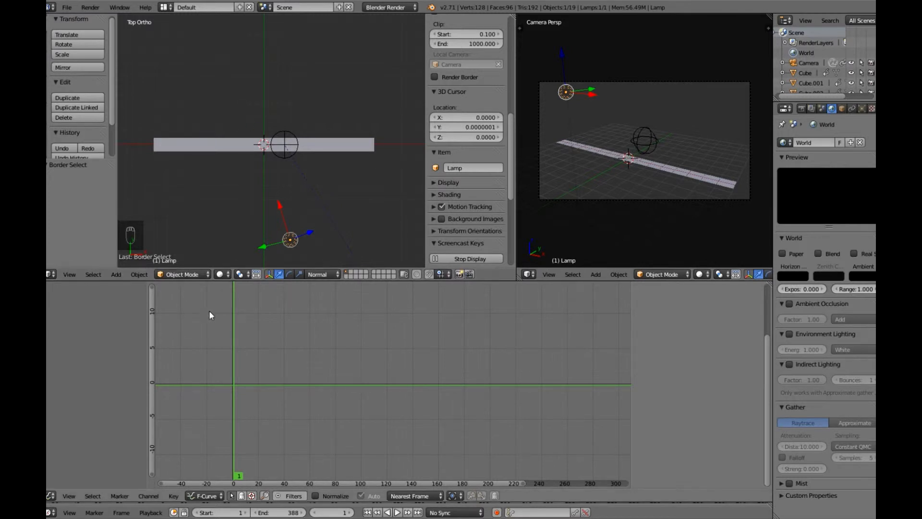
# - Add a floor plane at the 3D cursor scaled by 100 and test-render the frame
pyautogui.click(116, 275)
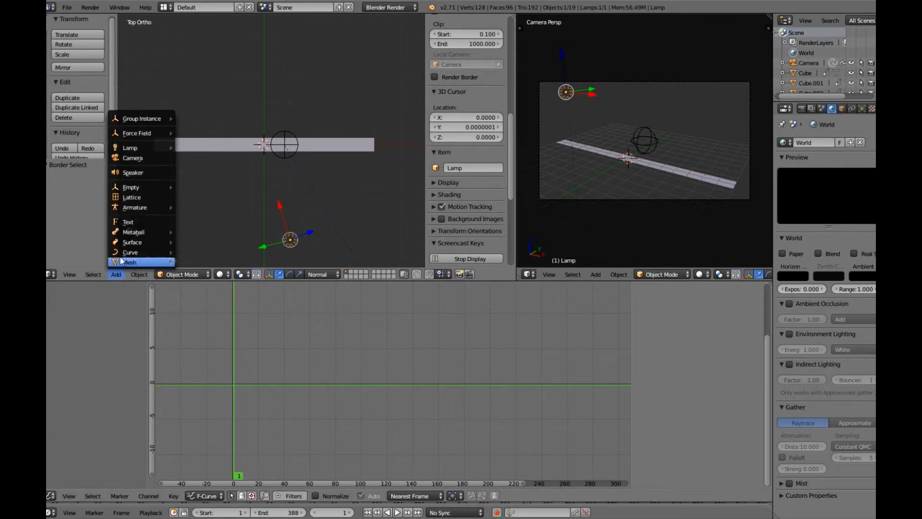
pyautogui.moveTo(132, 262)
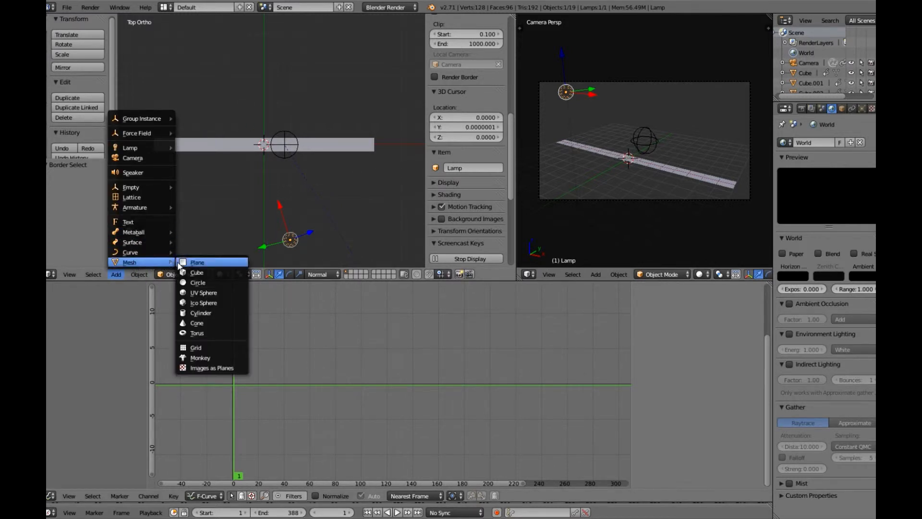
pyautogui.click(195, 264)
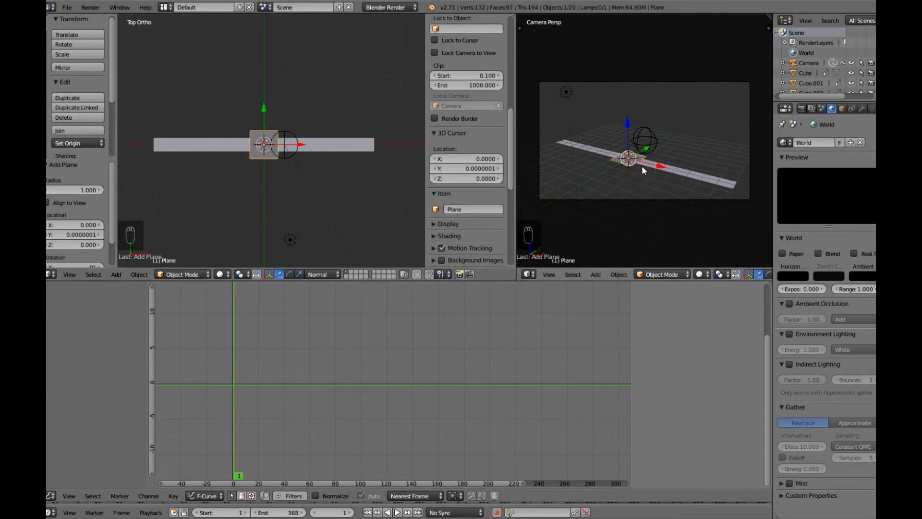
pyautogui.write('100')
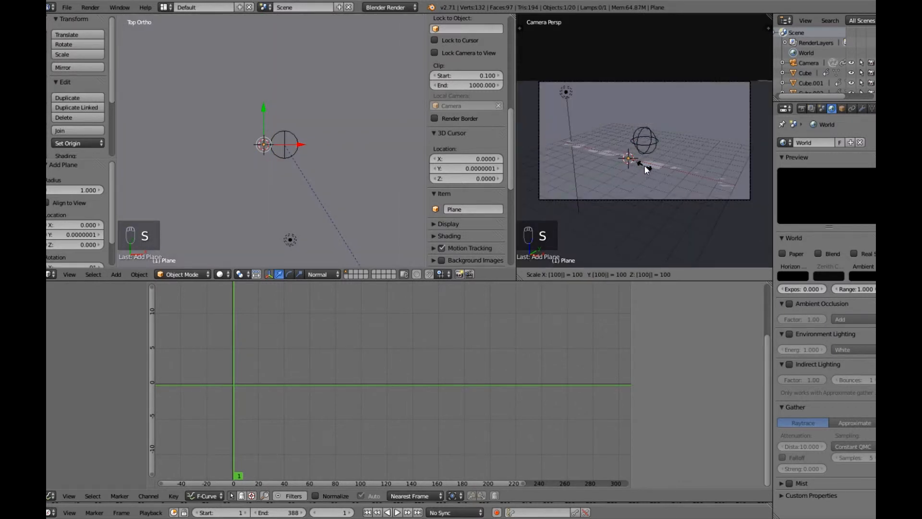
pyautogui.press('Return')
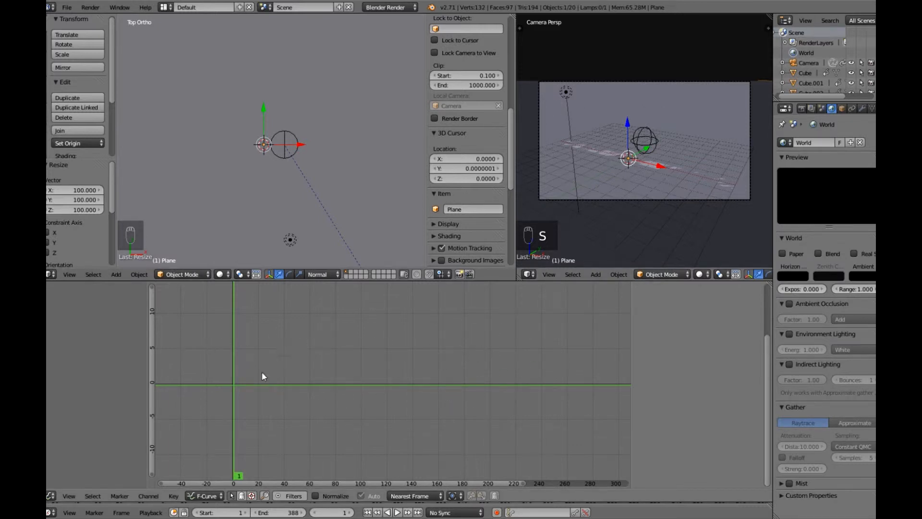
pyautogui.press('F12')
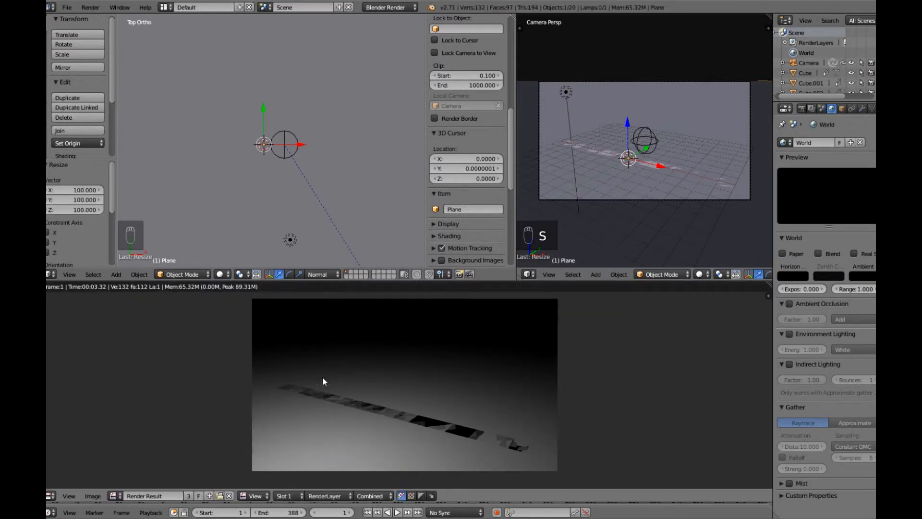
pyautogui.press('Escape')
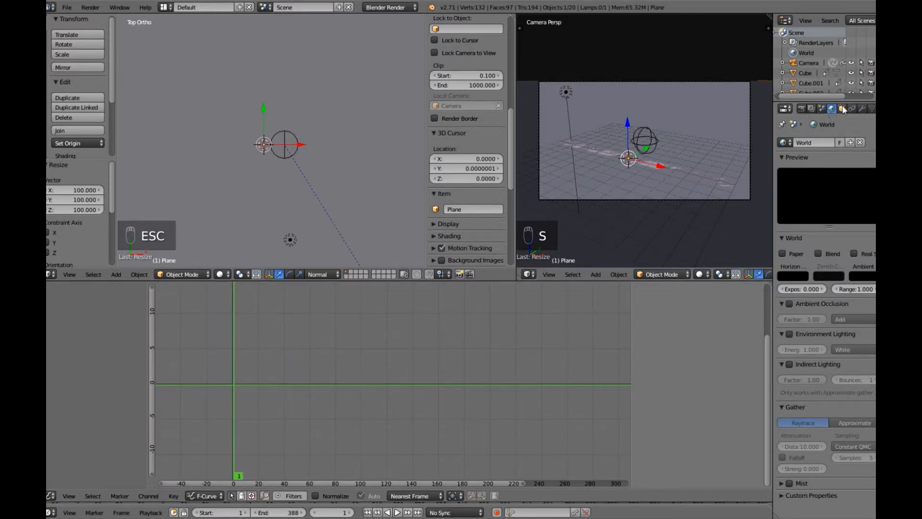
# - Give the plane a new material with a black diffuse colour and test-render it
pyautogui.scroll(-2, 817, 110)
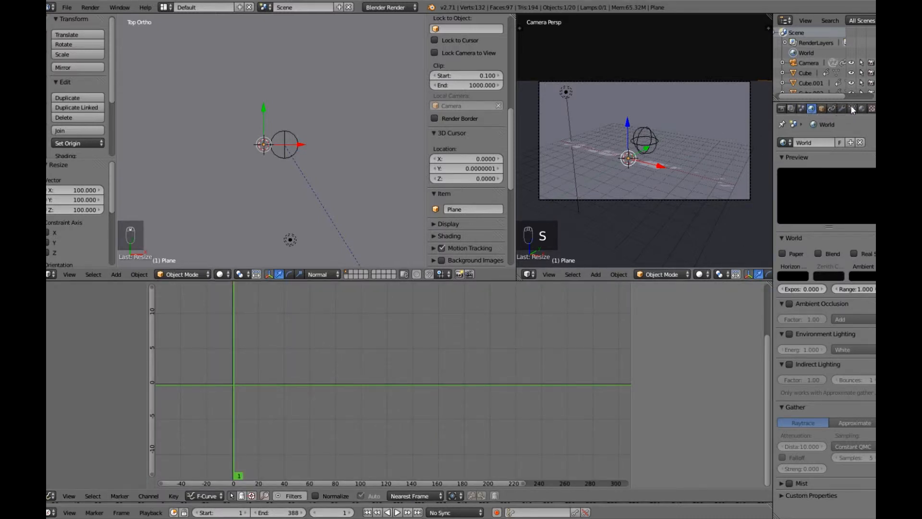
pyautogui.click(862, 109)
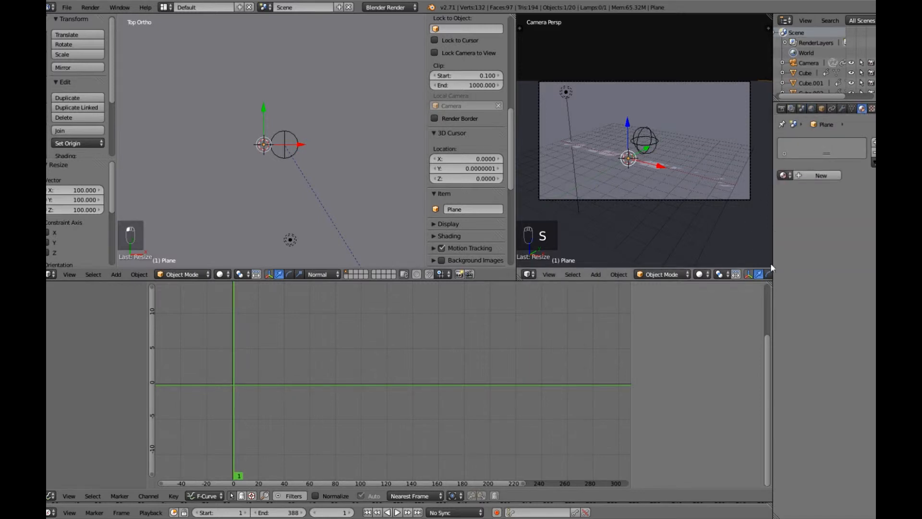
pyautogui.click(802, 175)
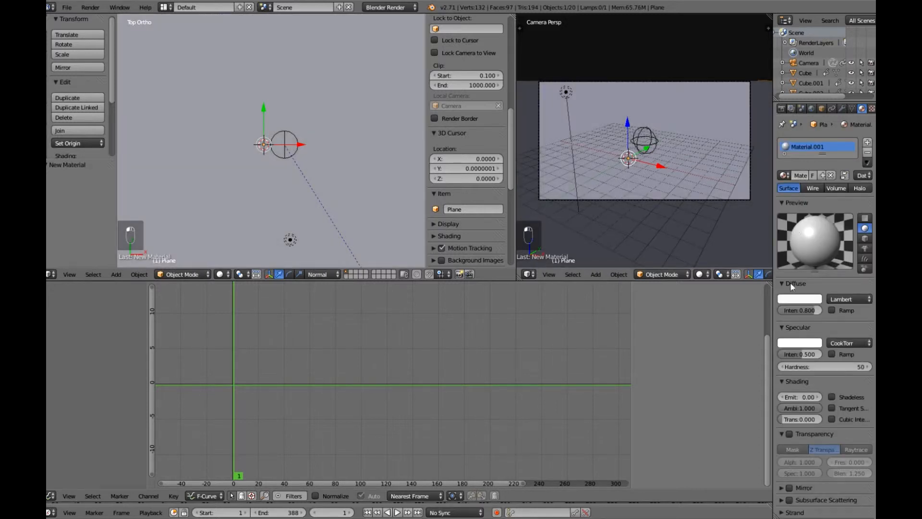
pyautogui.click(796, 299)
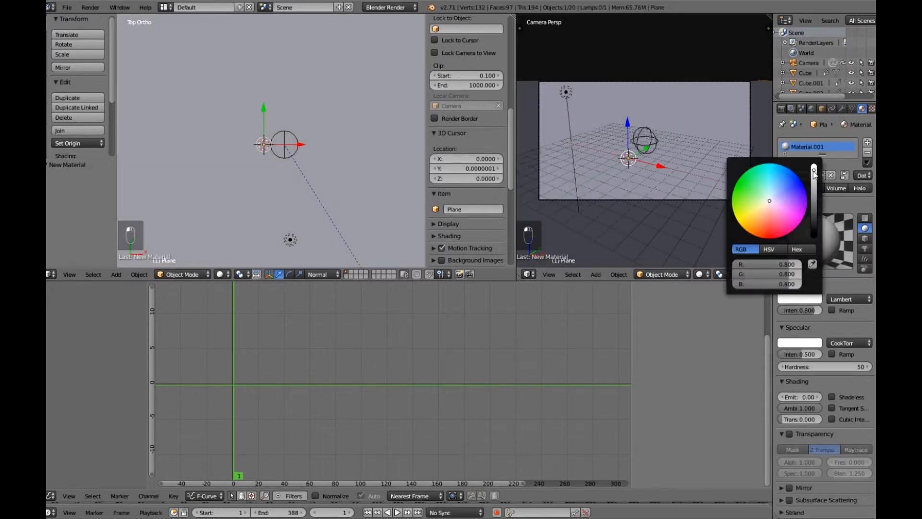
pyautogui.moveTo(813, 171); pyautogui.dragTo(813, 236)
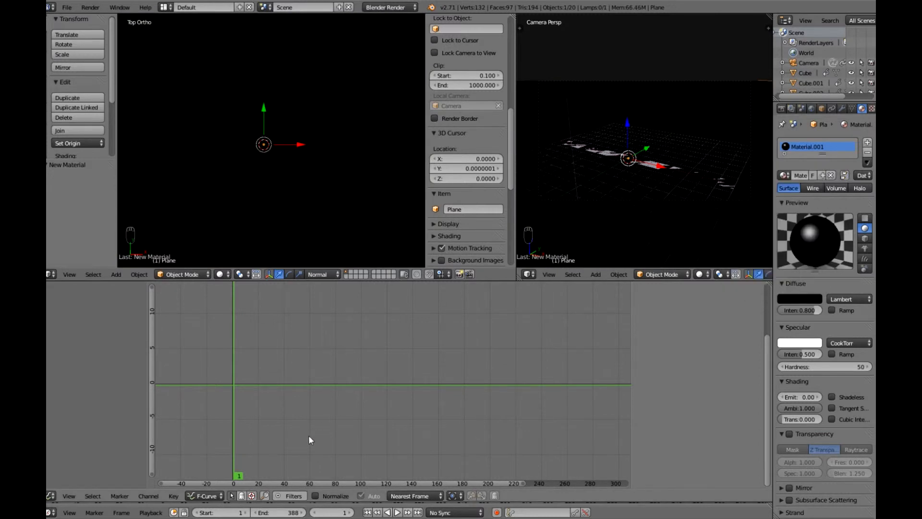
pyautogui.press('F12')
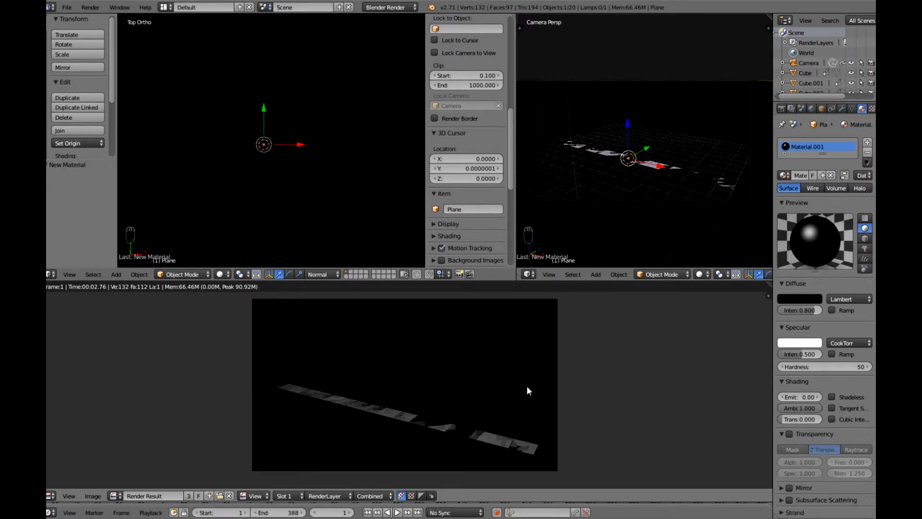
pyautogui.press('Escape')
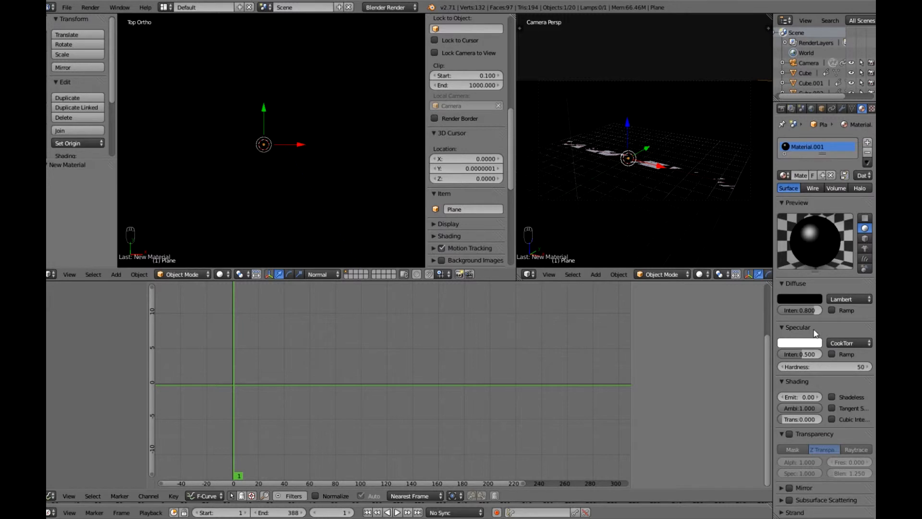
# - Enable mirror reflections on the plane's material with a reflectivity of 0.5
pyautogui.scroll(-3, 815, 333)
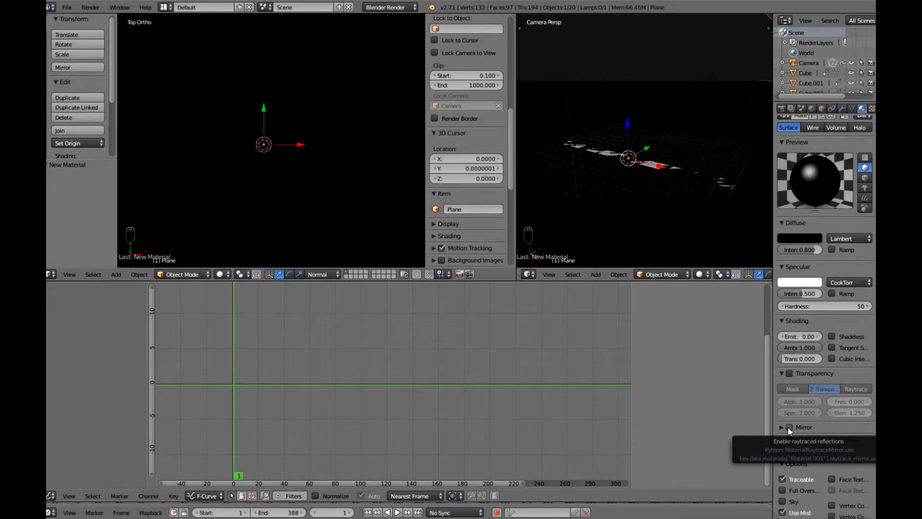
pyautogui.click(789, 427)
pyautogui.click(779, 427)
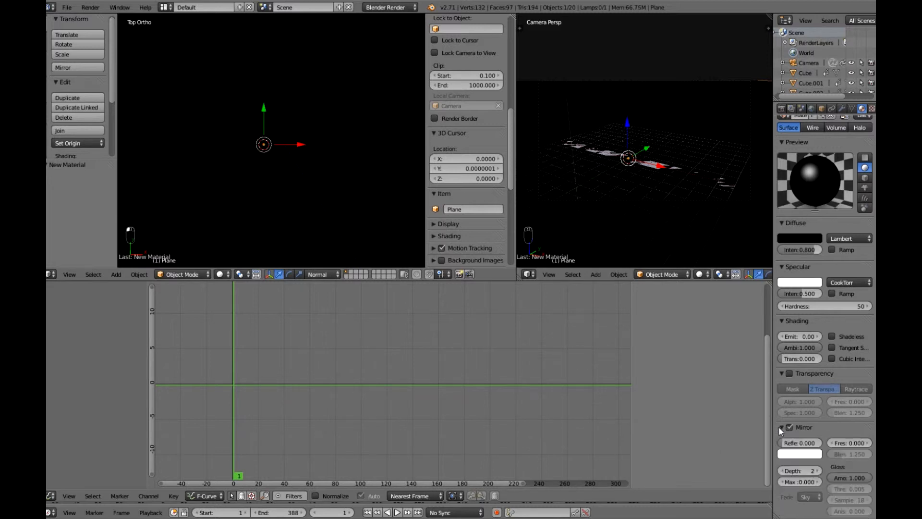
pyautogui.click(798, 442)
pyautogui.write('0.5')
pyautogui.press('Return')
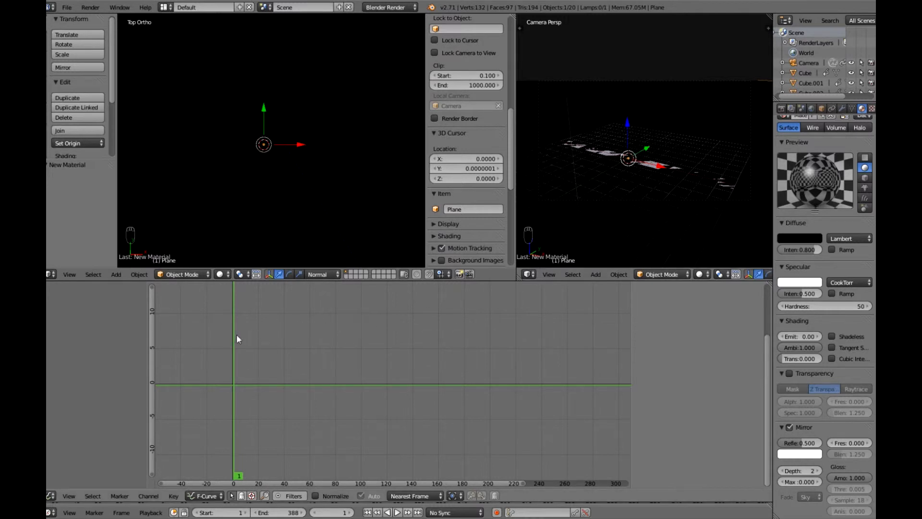
# - Render frame 183 to check the bars' reflection in the plane, and return to the graph editor
pyautogui.moveTo(236, 335); pyautogui.dragTo(470, 342)
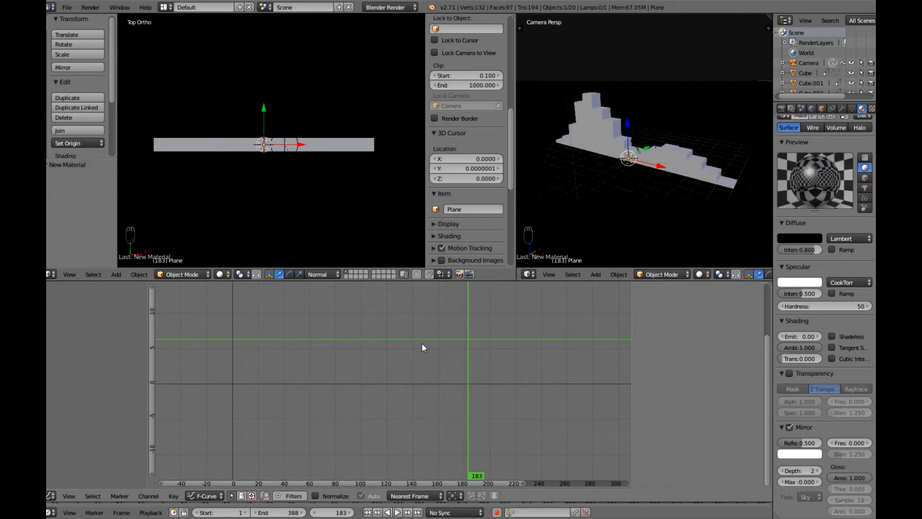
pyautogui.press('F12')
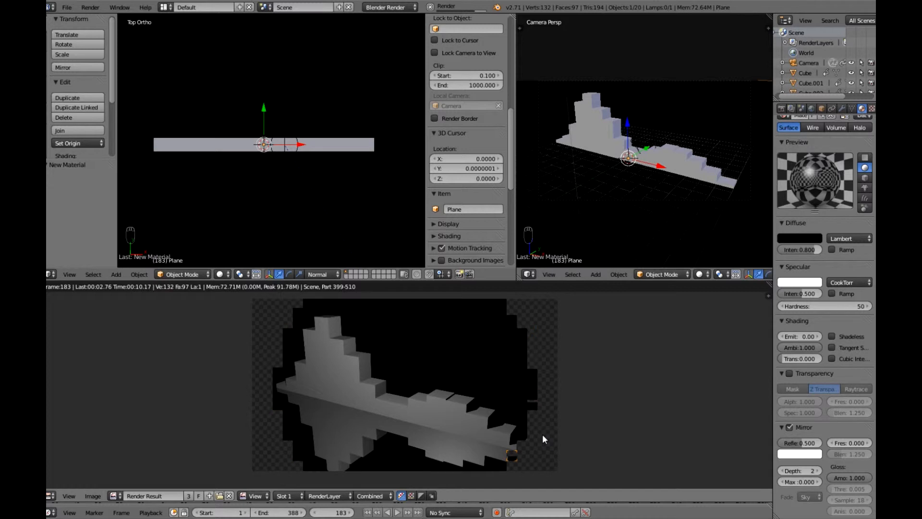
pyautogui.press('Escape')
pyautogui.press('Escape')
pyautogui.press('Escape')
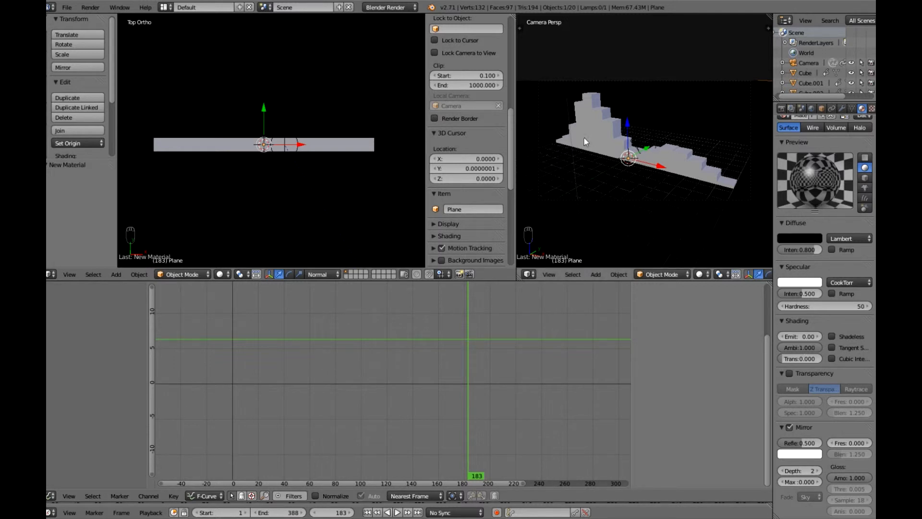
# - Change the bars' diffuse material colour to black, using the tallest bar, and test-render frame 1
pyautogui.rightClick(590, 103)
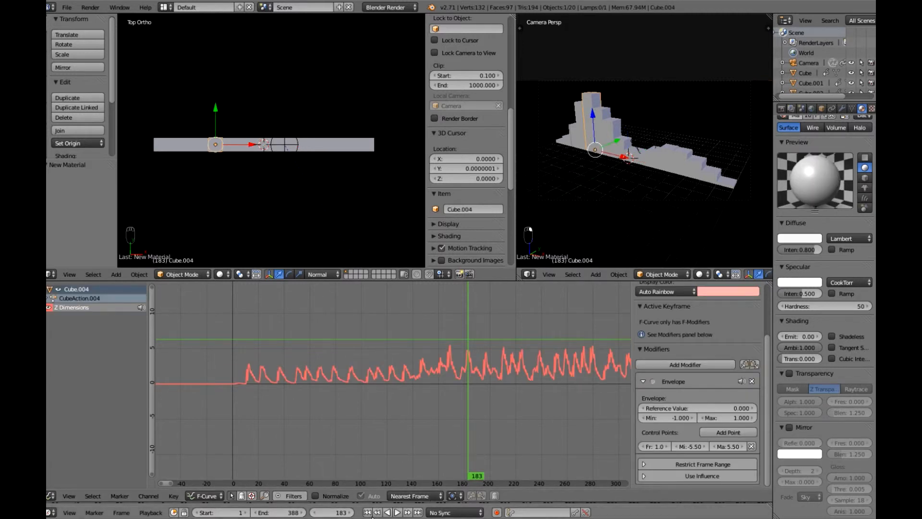
pyautogui.click(368, 513)
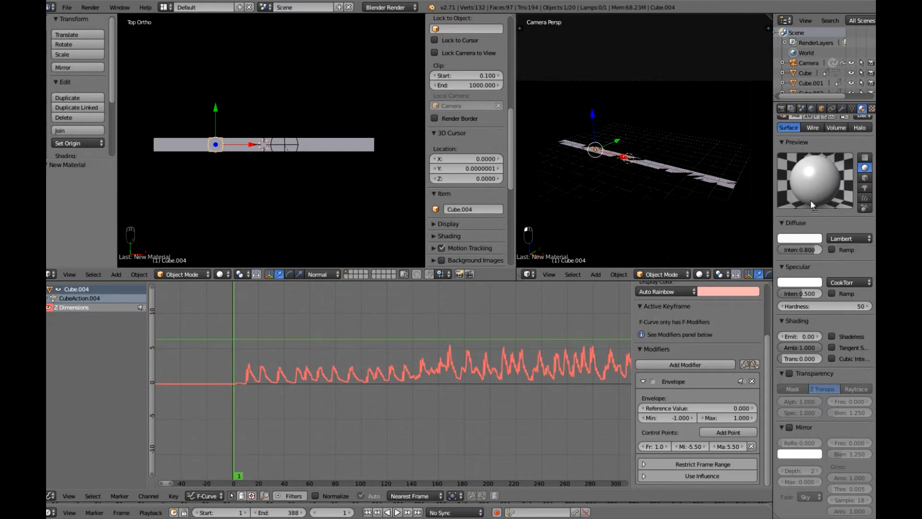
pyautogui.click(793, 239)
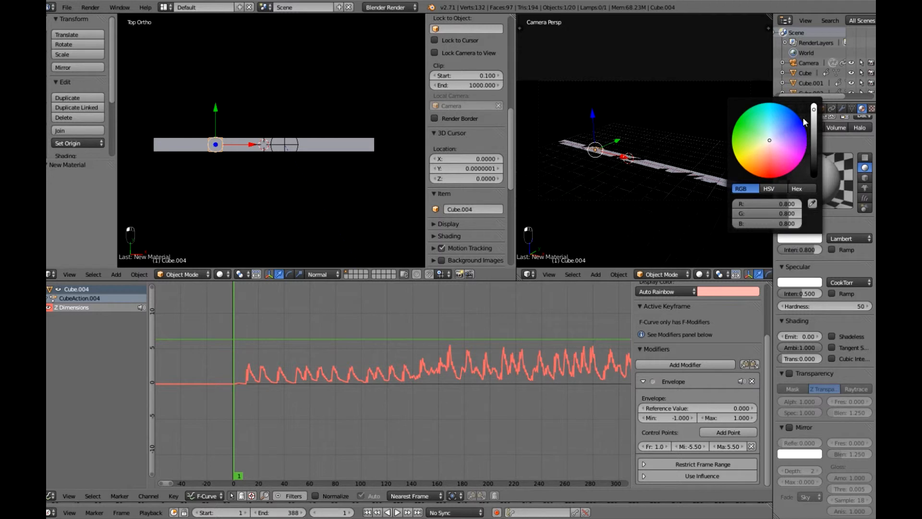
pyautogui.moveTo(814, 110); pyautogui.dragTo(813, 174)
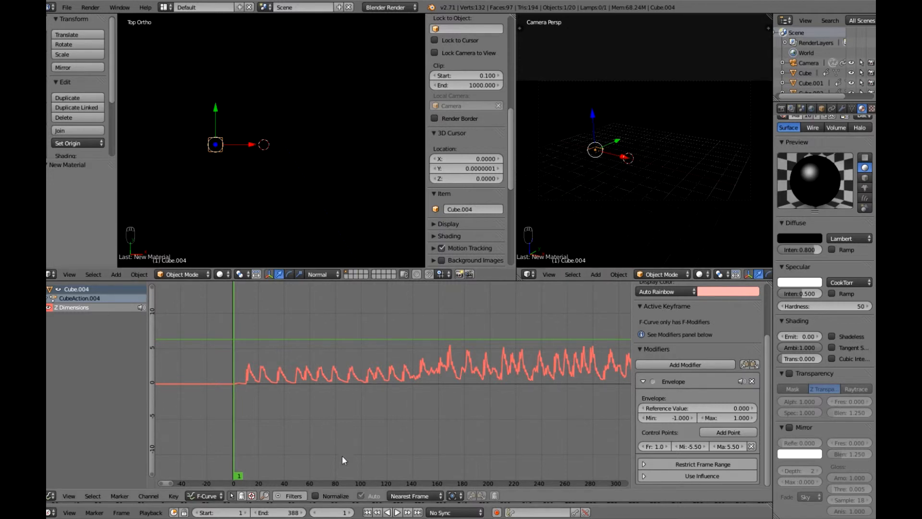
pyautogui.press('F12')
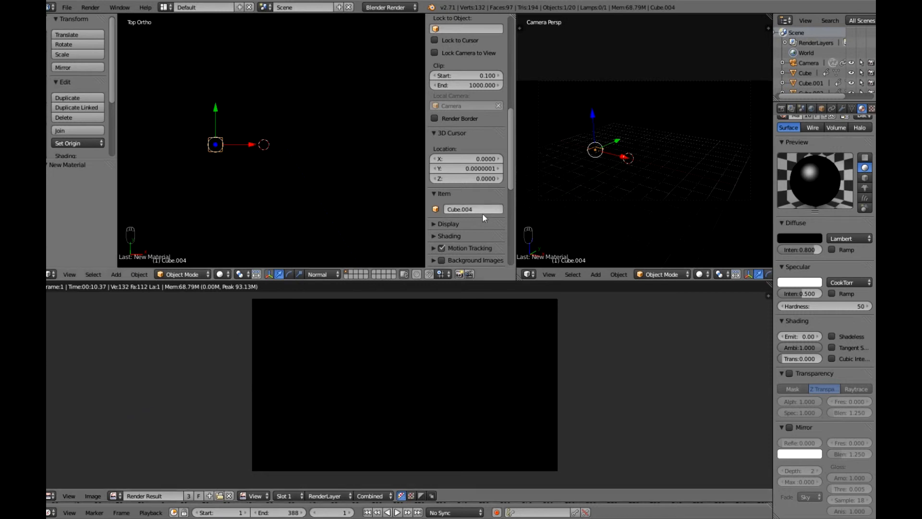
pyautogui.scroll(-1, 344, 387)
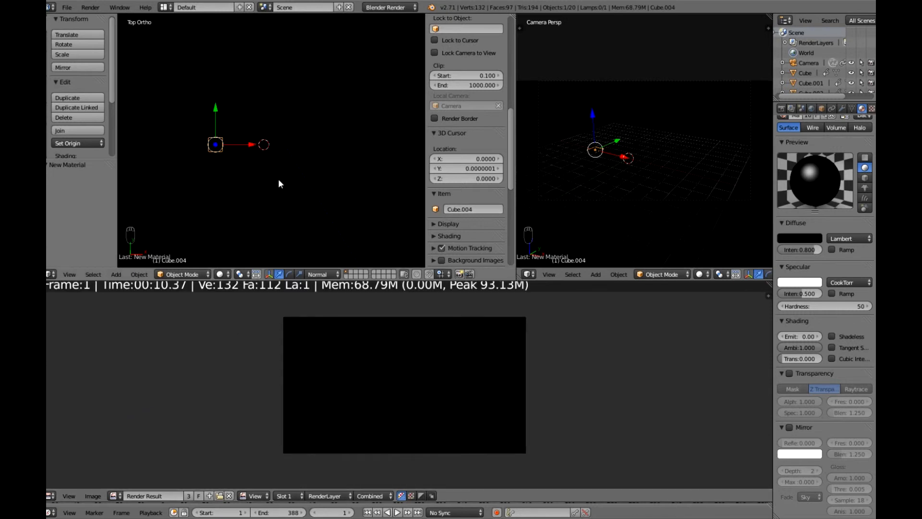